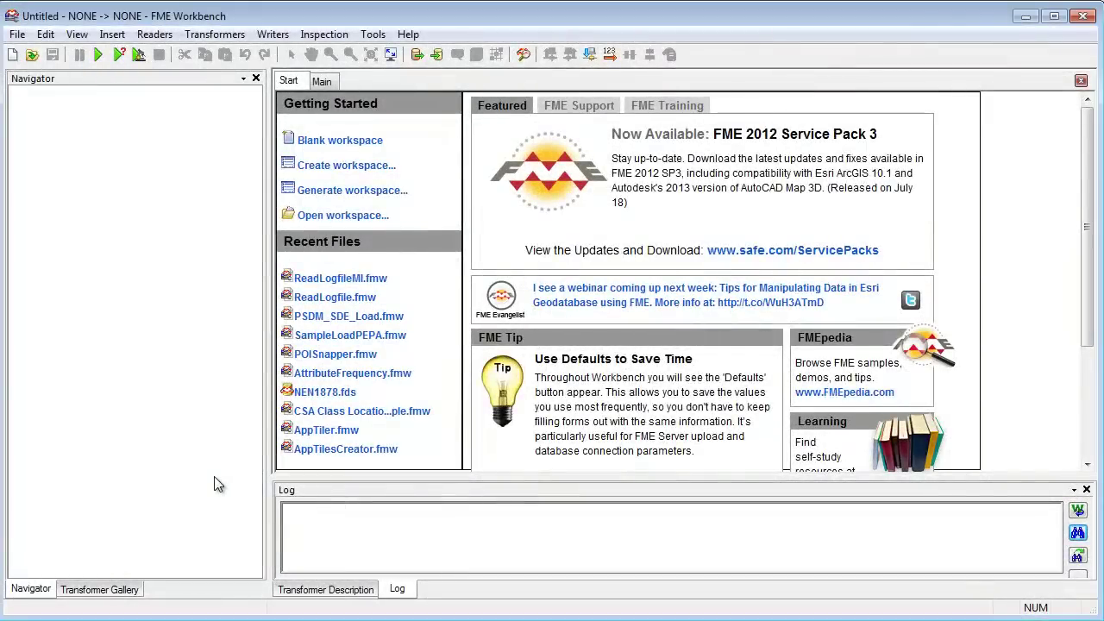
Start a new workspace and pick Autodesk AutoCAD DWG/DXF as the writer by searching 'dwg'.
key("ctrl+g")
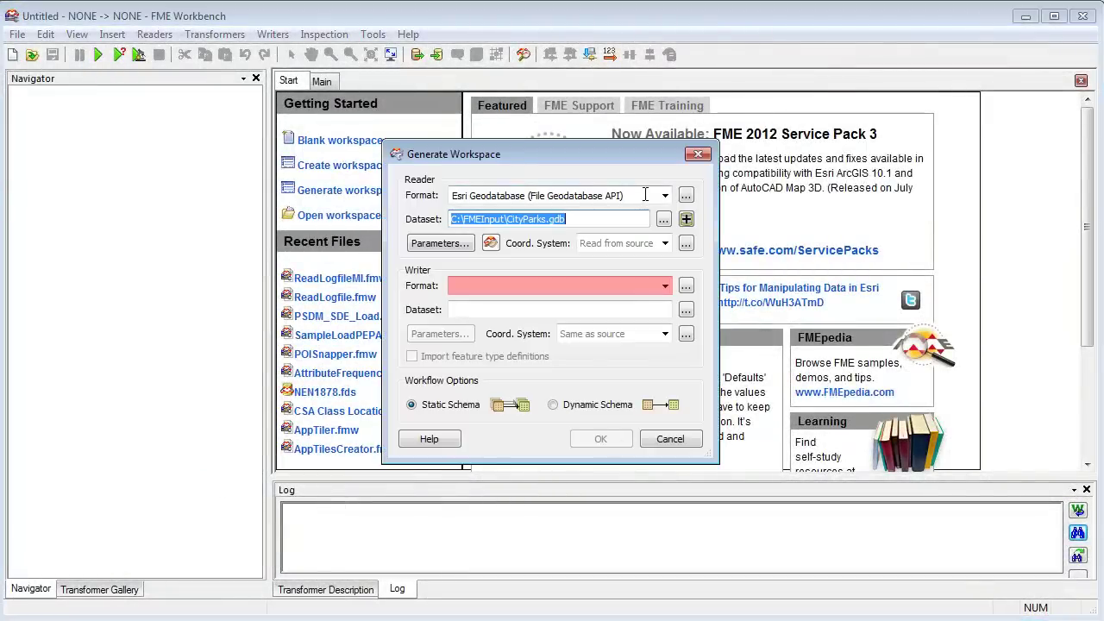
left_click(685, 286)
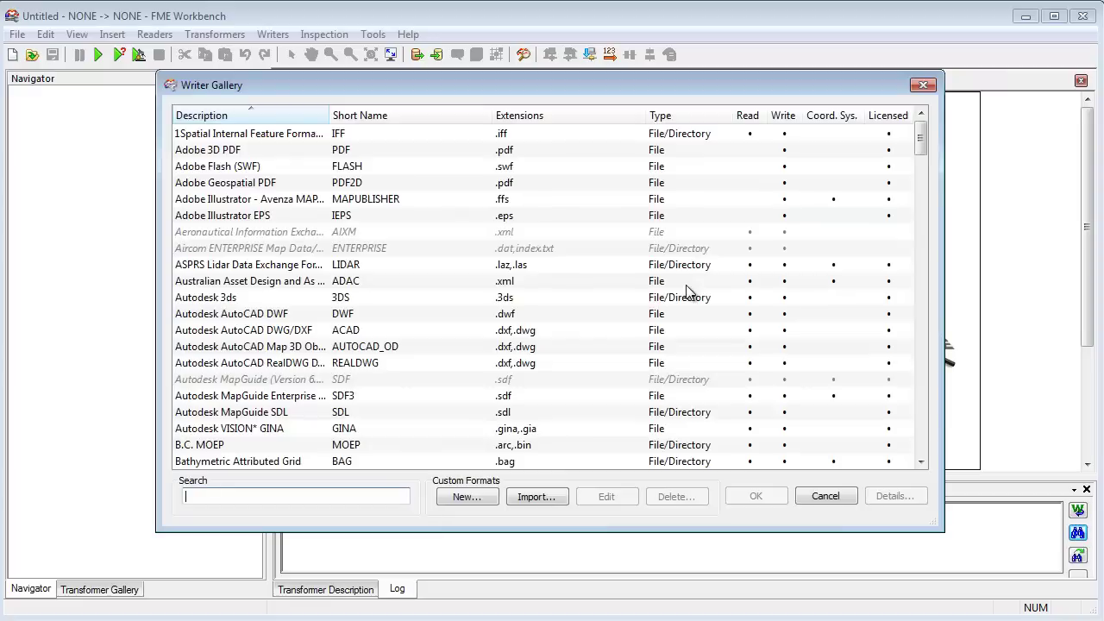
left_click_drag(921, 136, 922, 216)
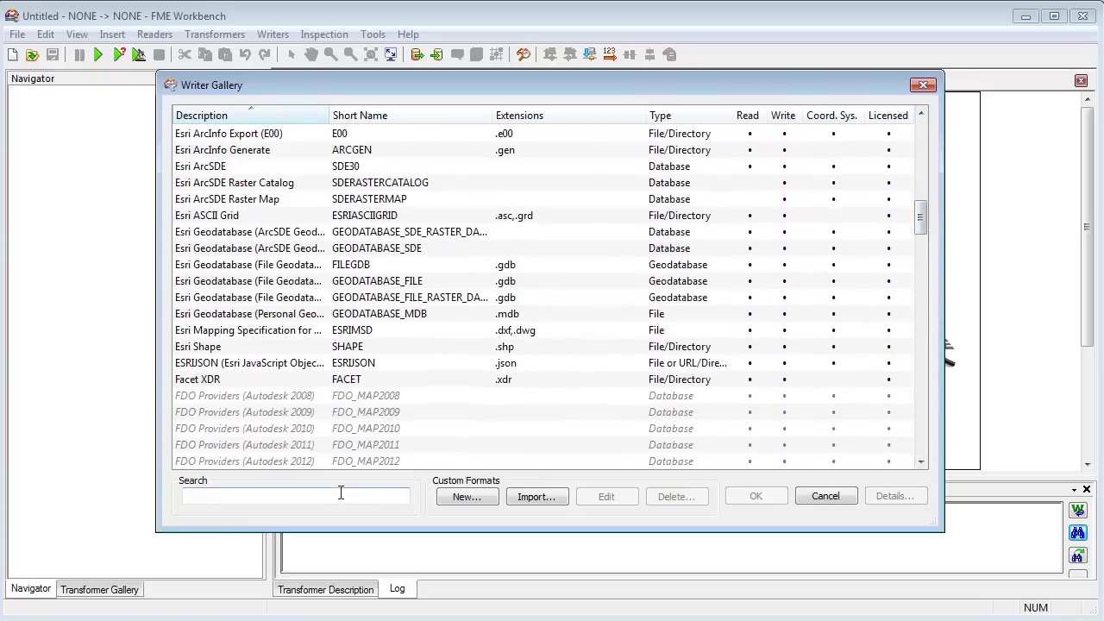
type("s")
key("BackSpace")
type("dwg")
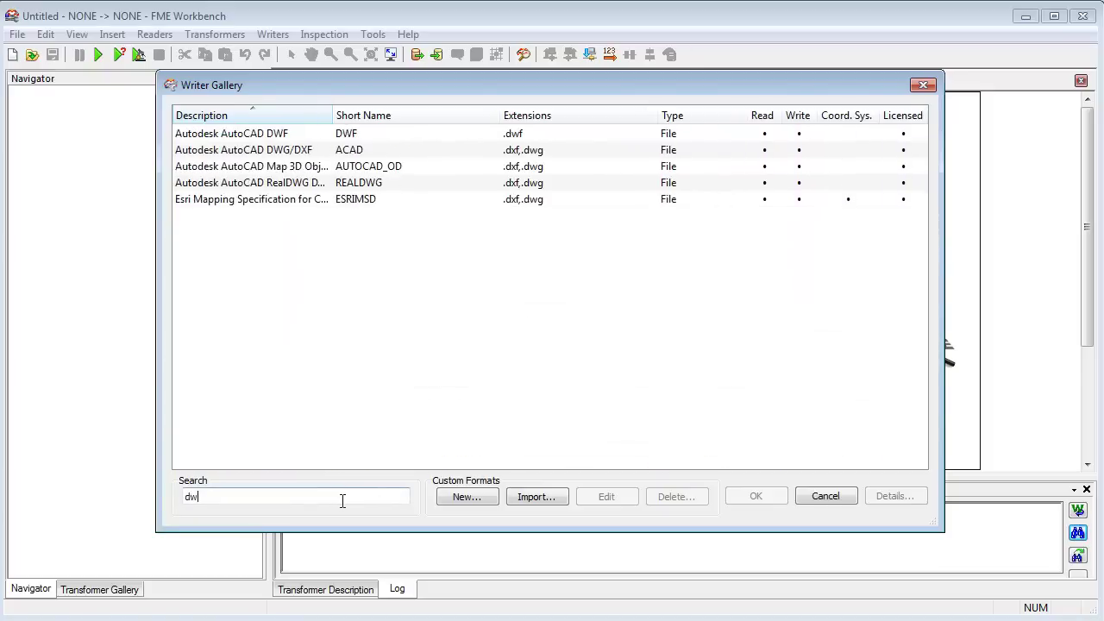
left_click(238, 138)
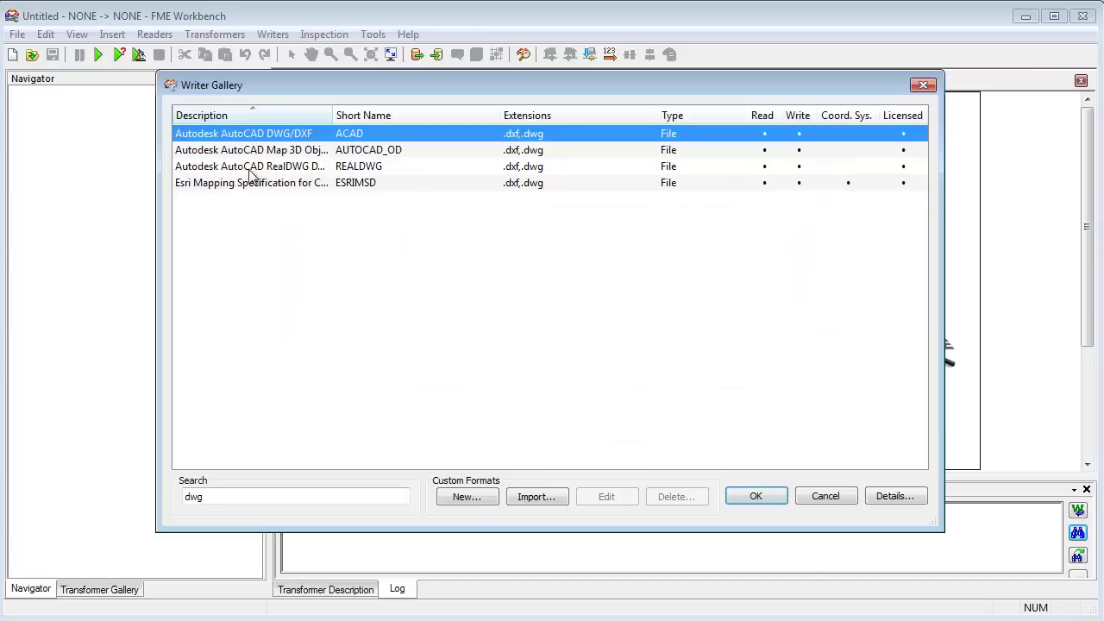
Confirm DWG/DXF, set the output to C:\FMEOutput\parks.dwg, and generate the workspace.
left_click(762, 497)
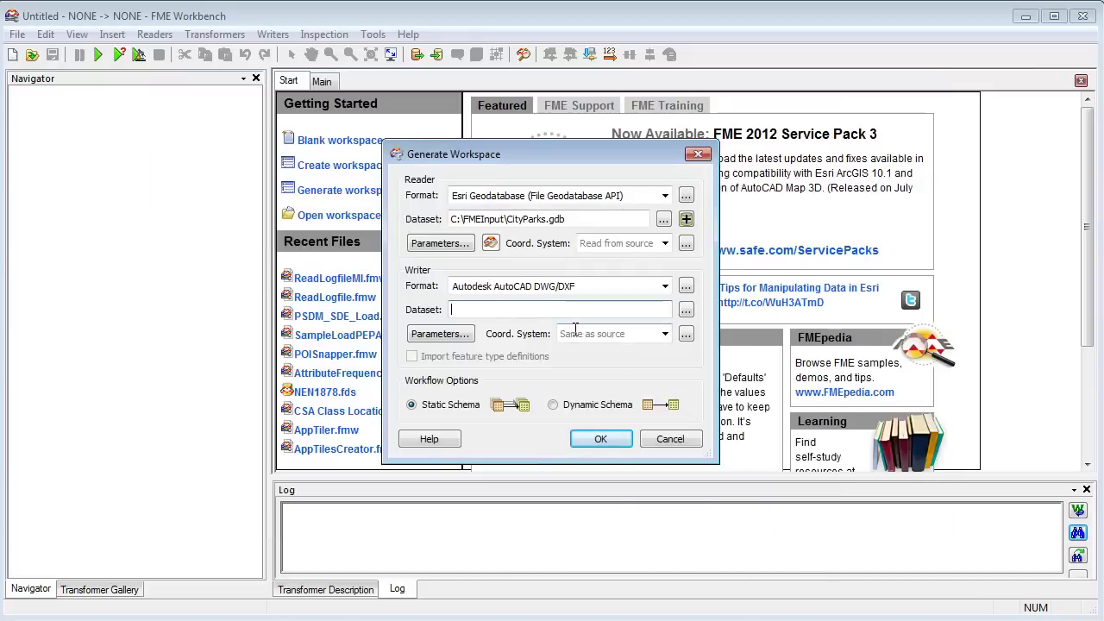
type("C:\\FMEOutput\\parks.dwg")
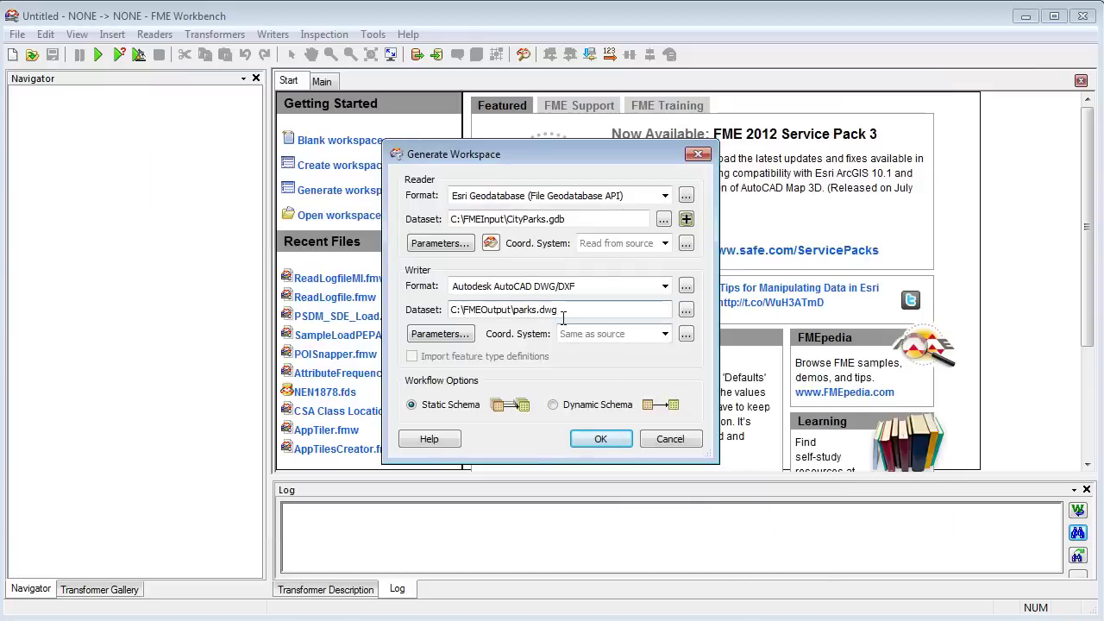
left_click(598, 439)
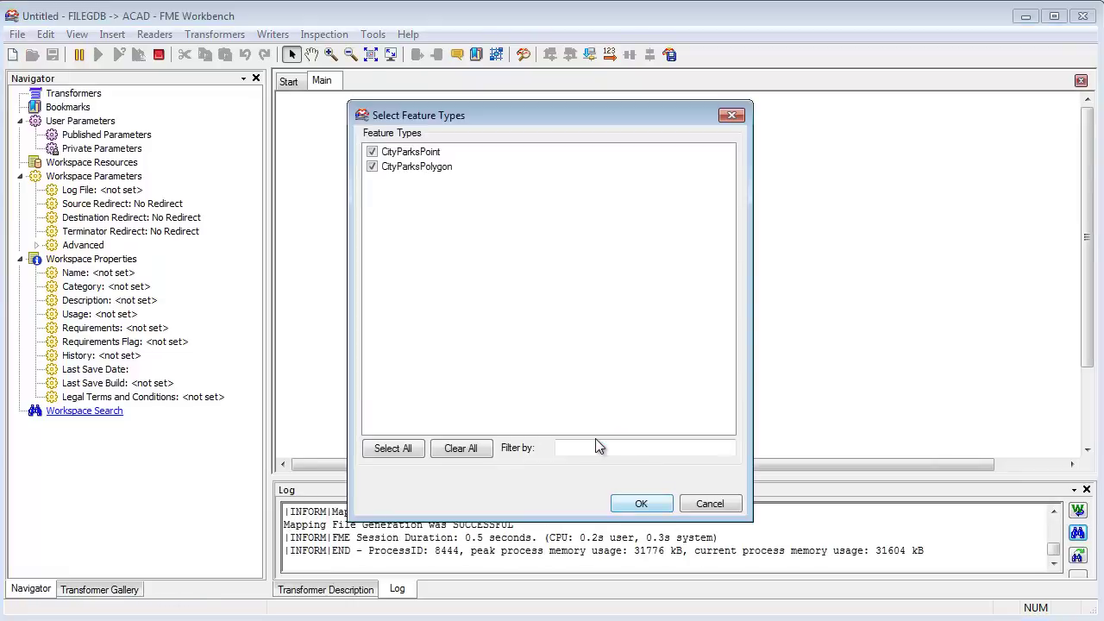
Accept both CityParks feature types, then expand the CityParksPolygon reader and writer attributes.
key("Return")
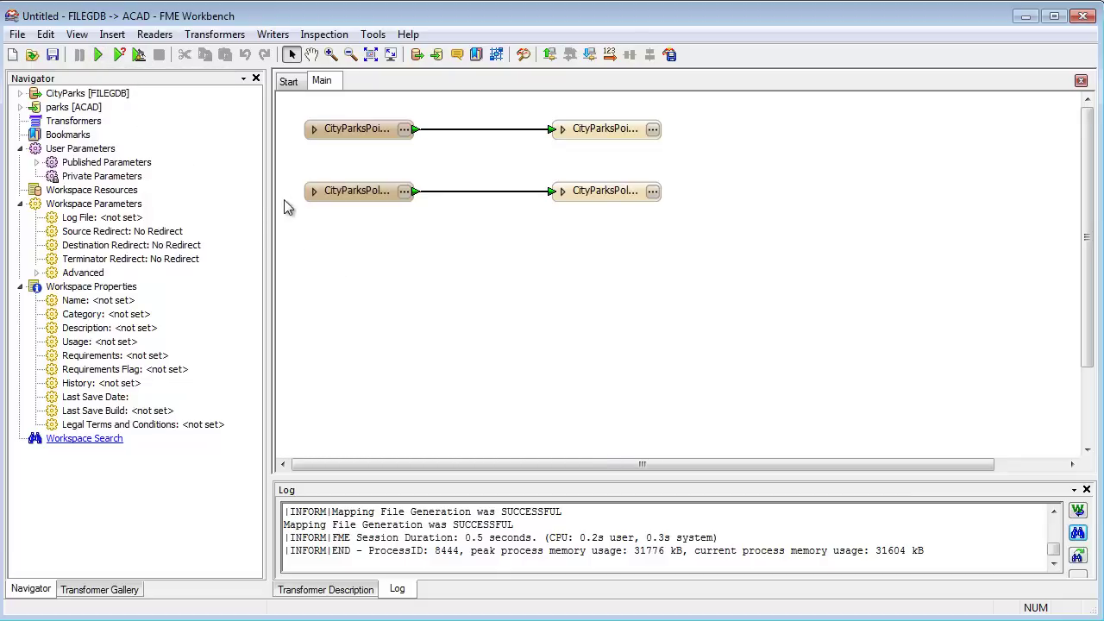
left_click(314, 192)
left_click(562, 192)
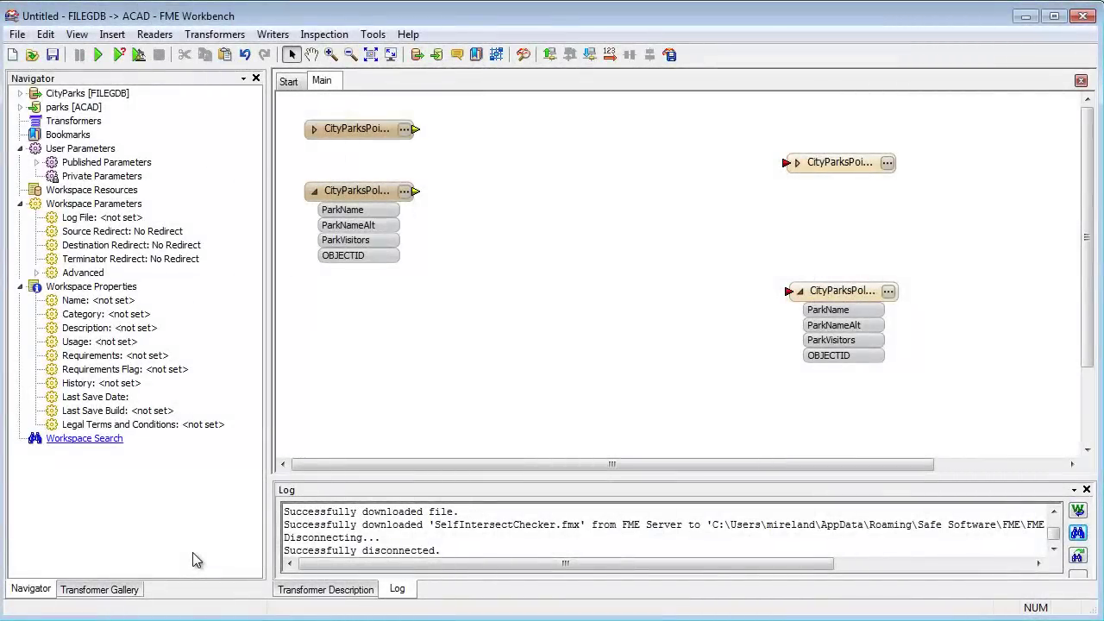
Show the Transformer Gallery with the Categorized folders and the Manipulators category expanded.
left_click(104, 593)
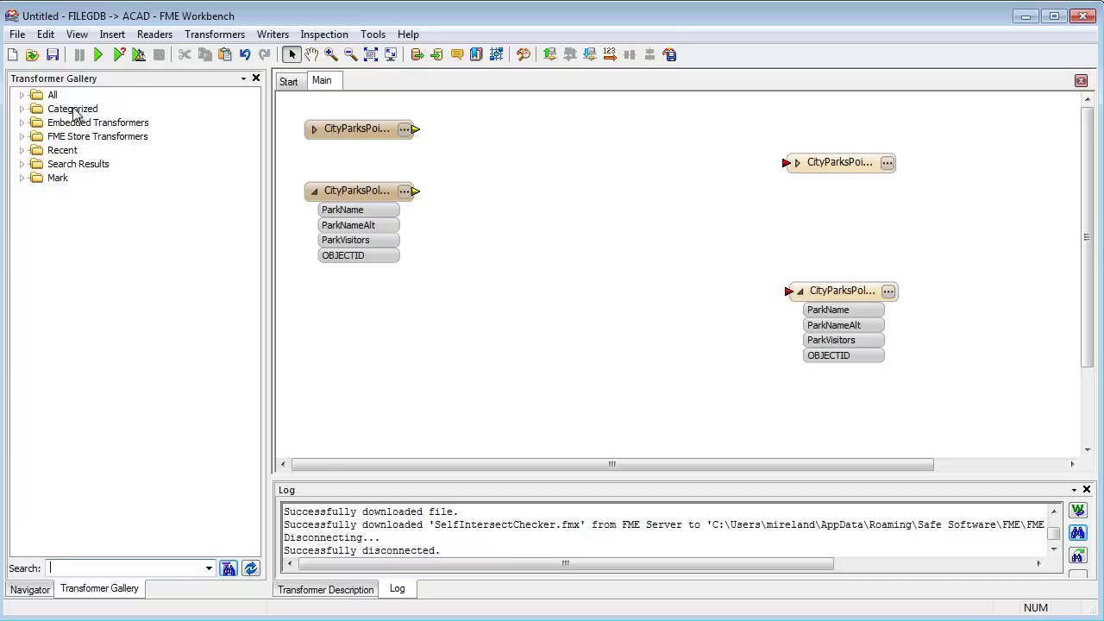
left_click(22, 110)
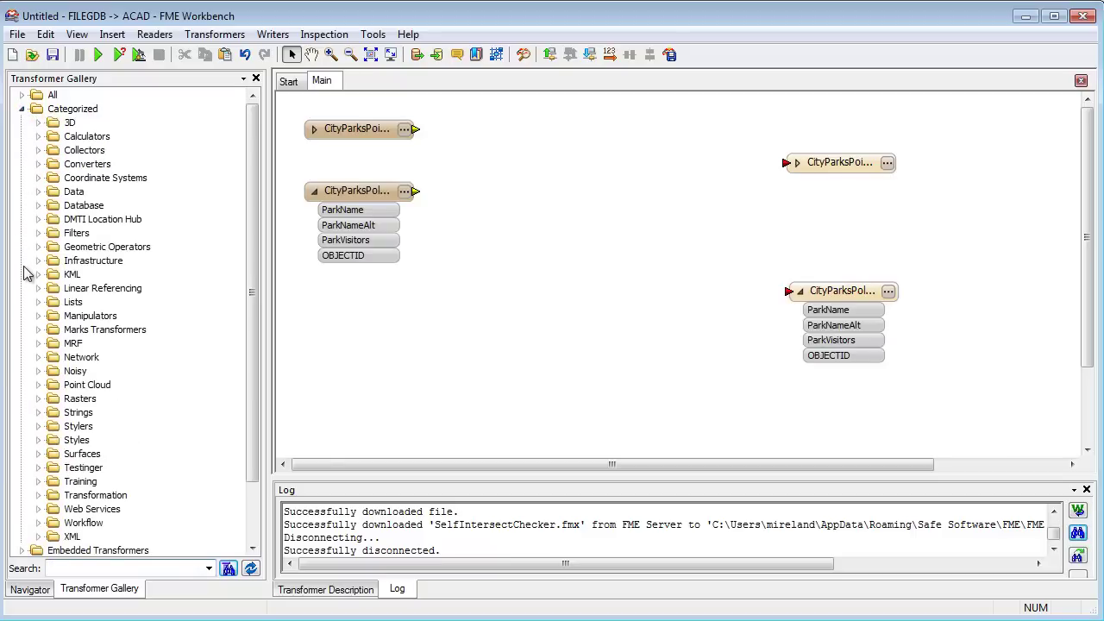
left_click(38, 316)
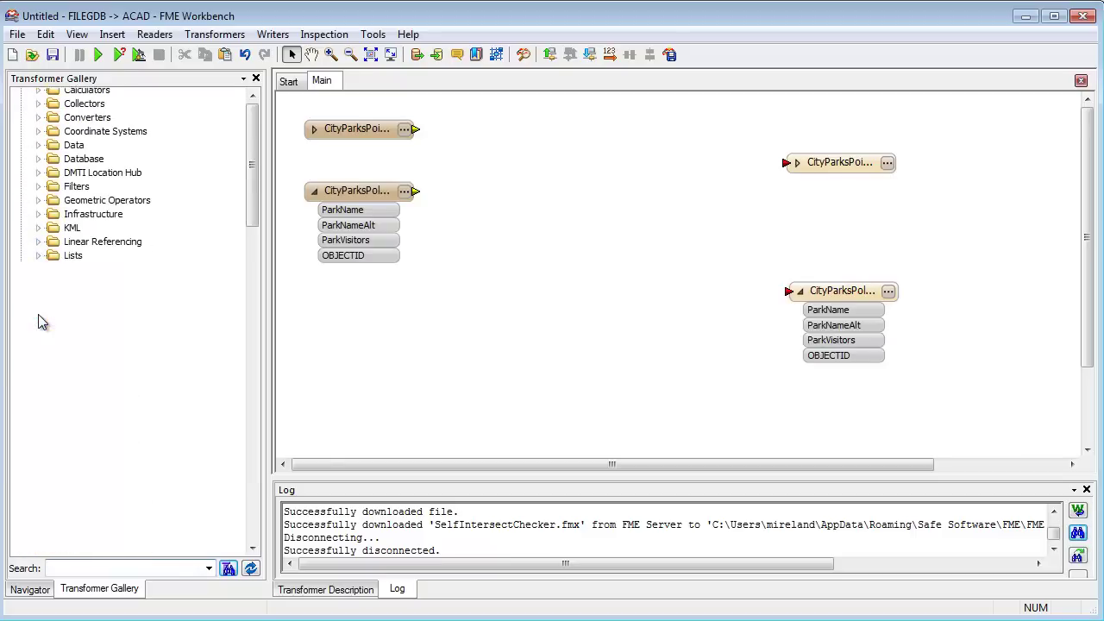
Search transformers for 'deagg', view the TextPropertySetter description, and expand Geometric Operators.
type("deagg")
key("Return")
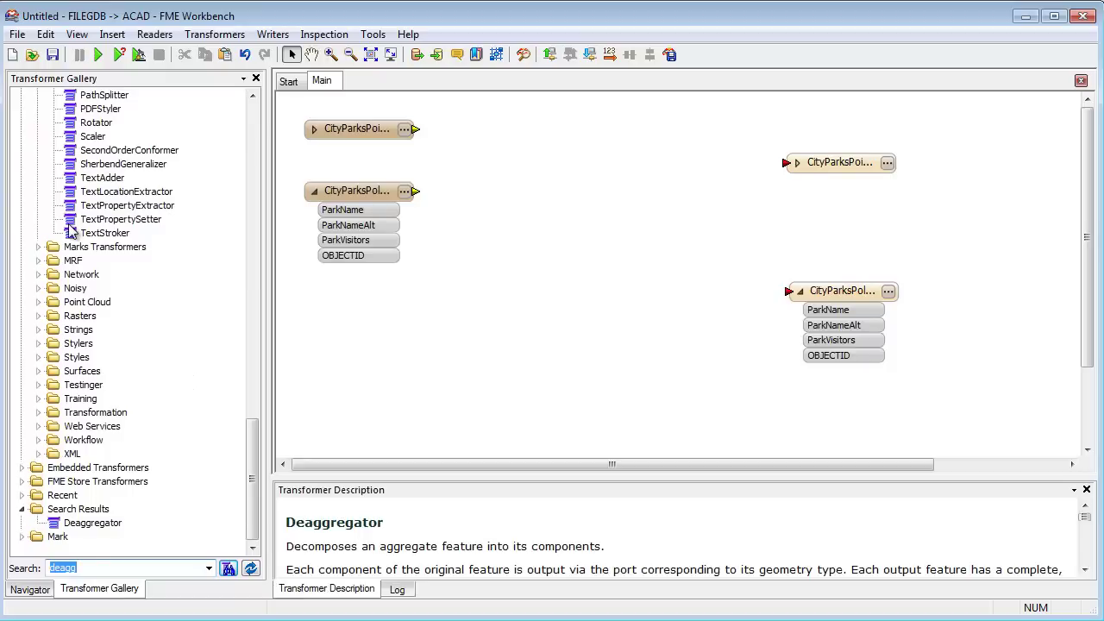
left_click(76, 220)
scroll(82, 233, "up", 17)
scroll(82, 233, "up", 11)
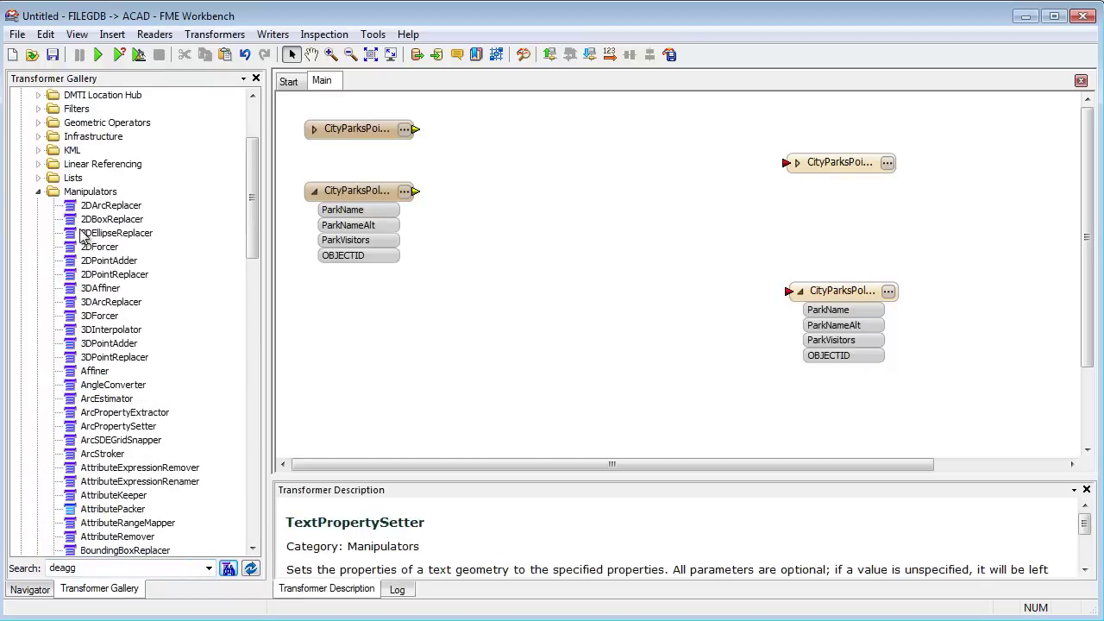
left_click(38, 247)
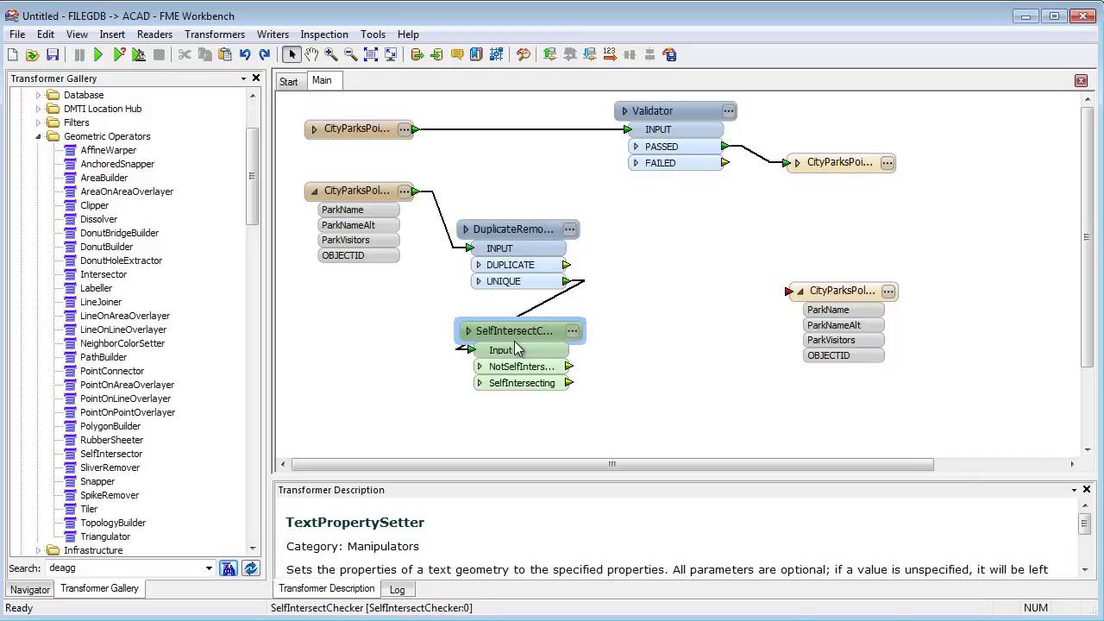
left_click(597, 341)
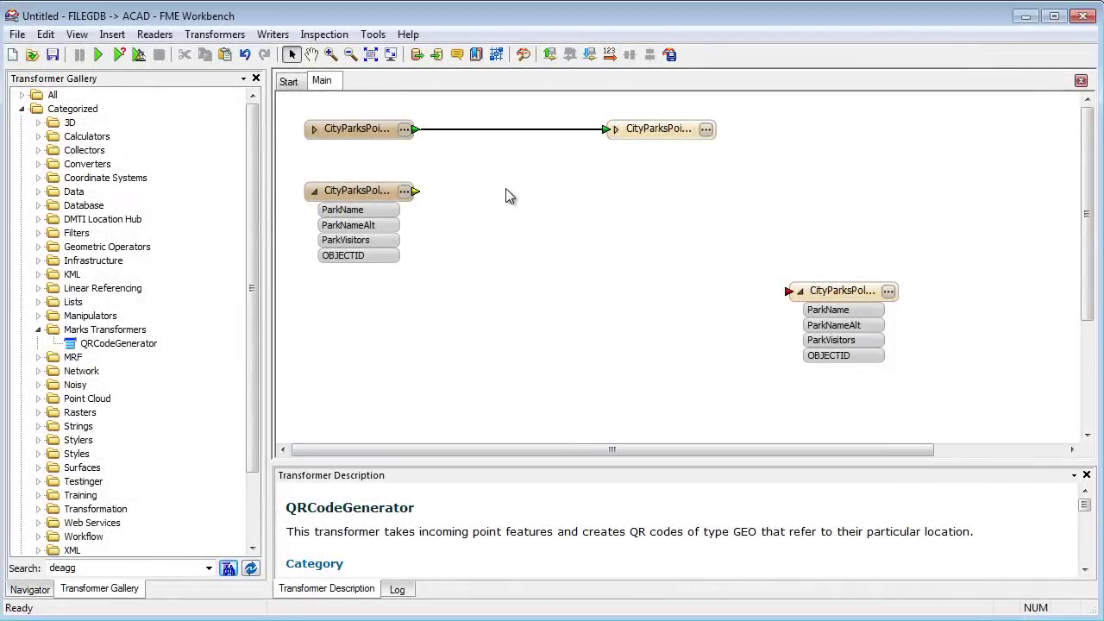
Quick-add a Tester, an AttributeRangeFilter and a CaseChanger downstream of the polygon reader.
type("tester")
key("Return")
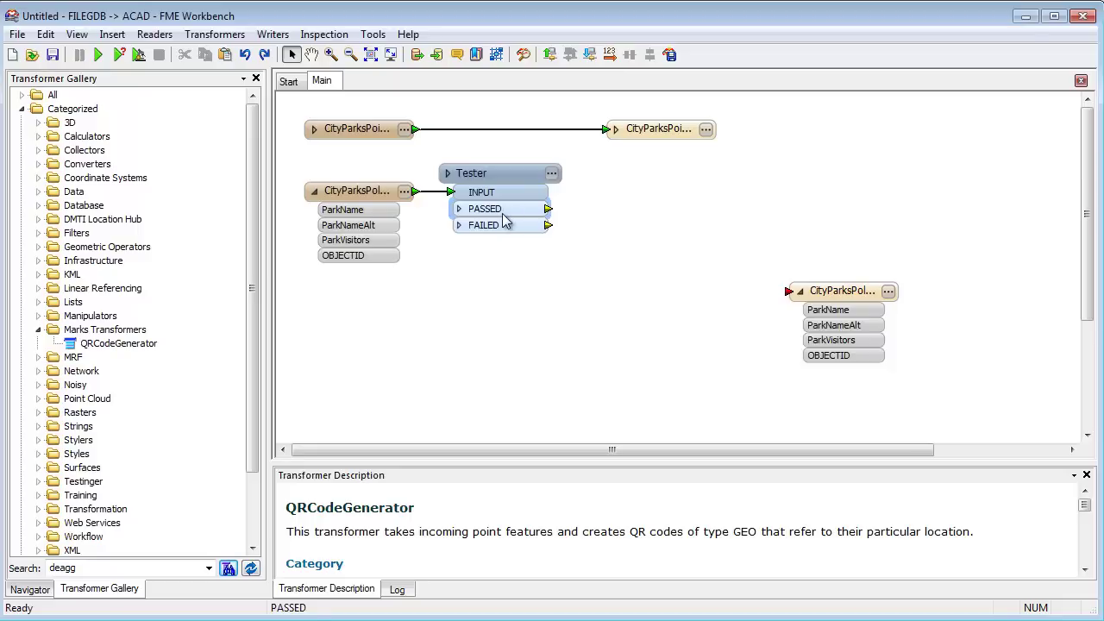
type("AttributeRangeFilter")
key("Return")
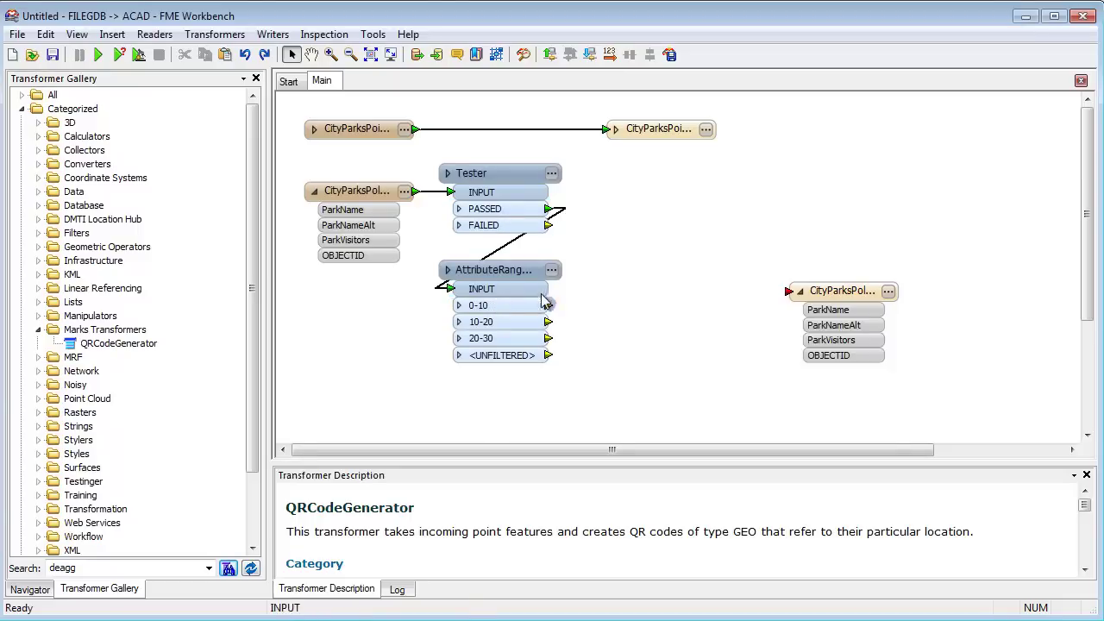
type("CaseChanger")
key("Return")
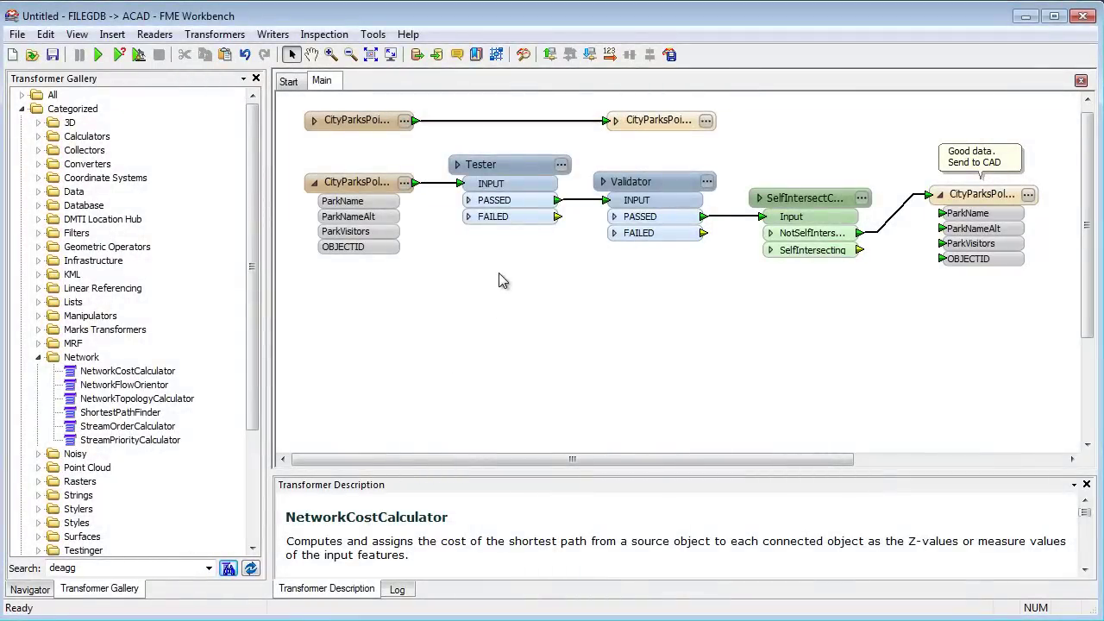
Restore the TCLEmailer, Tweeter and PythonSMS alerts, SetFlag, and the Bad data writer.
key("ctrl+z")
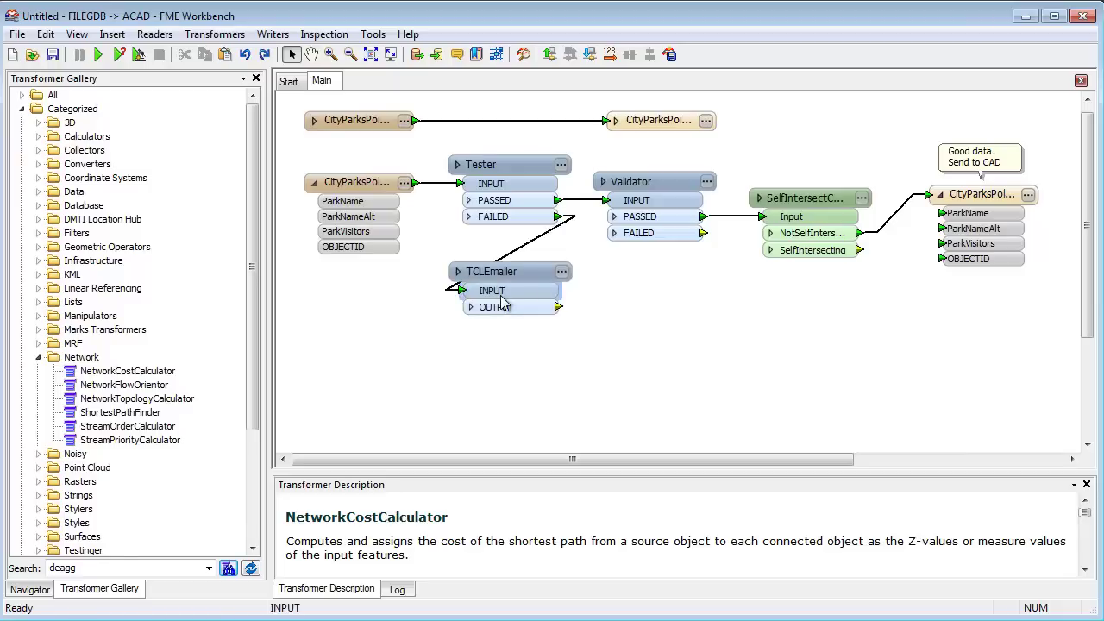
key("ctrl+z")
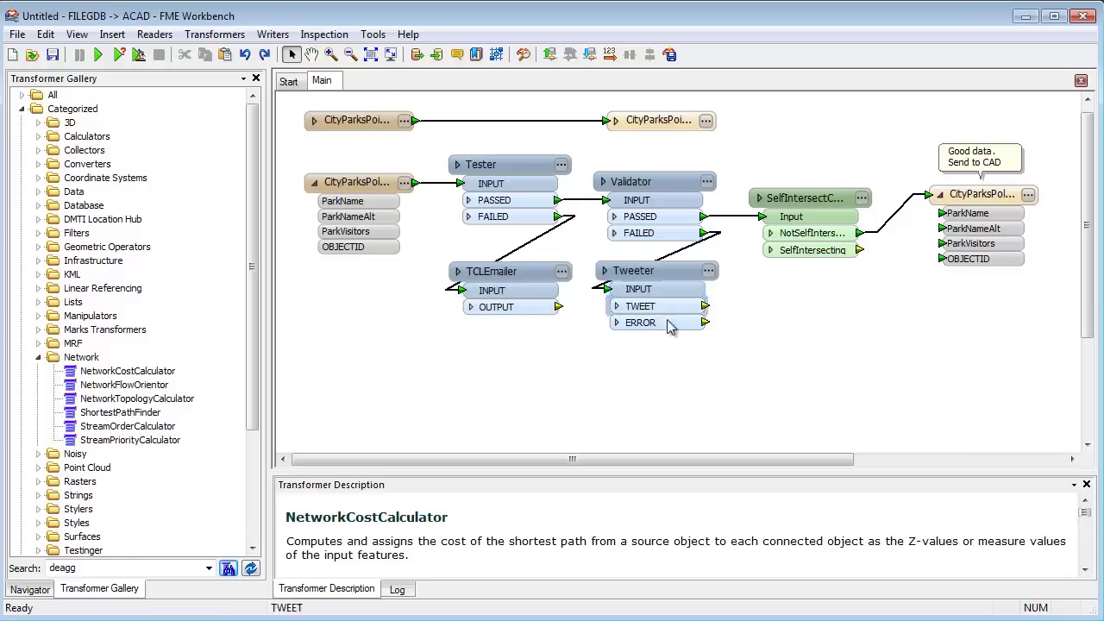
key("ctrl+z")
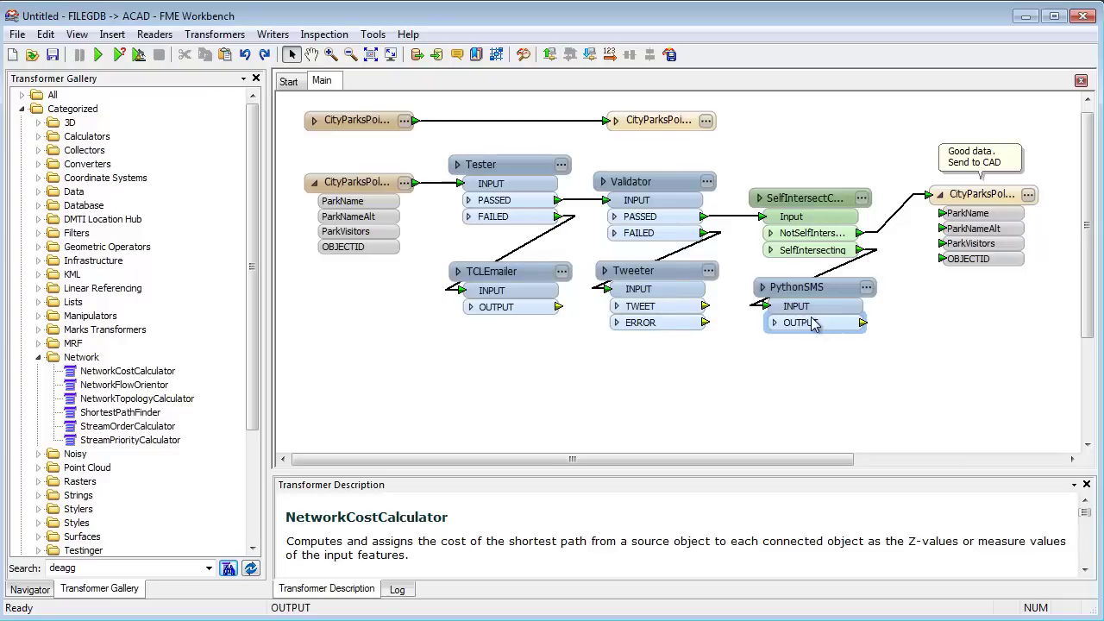
key("ctrl+z")
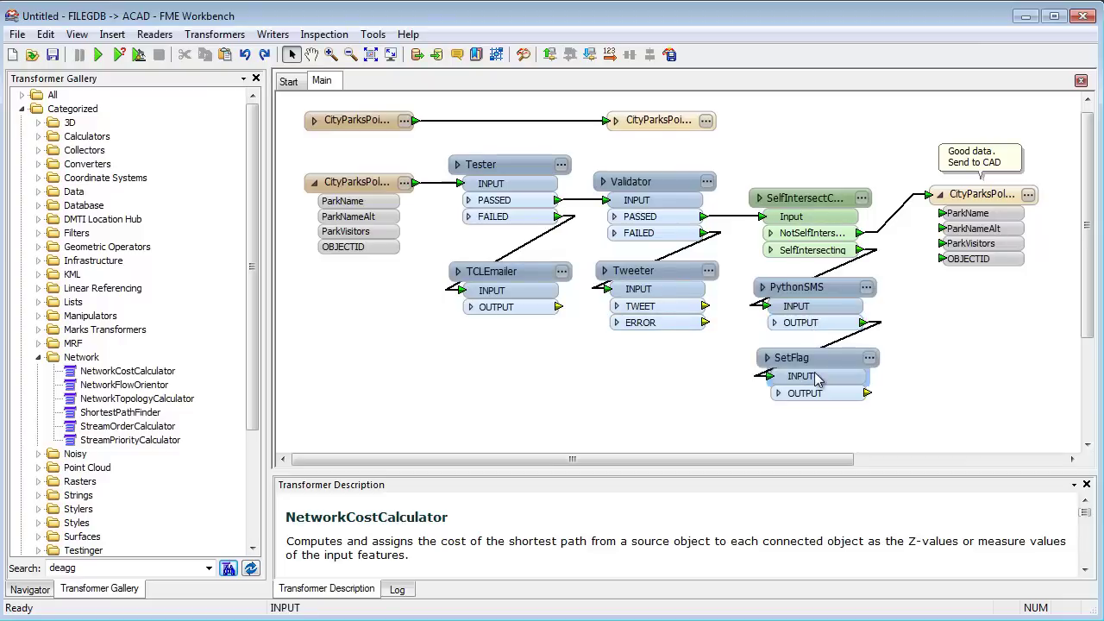
key("ctrl+z")
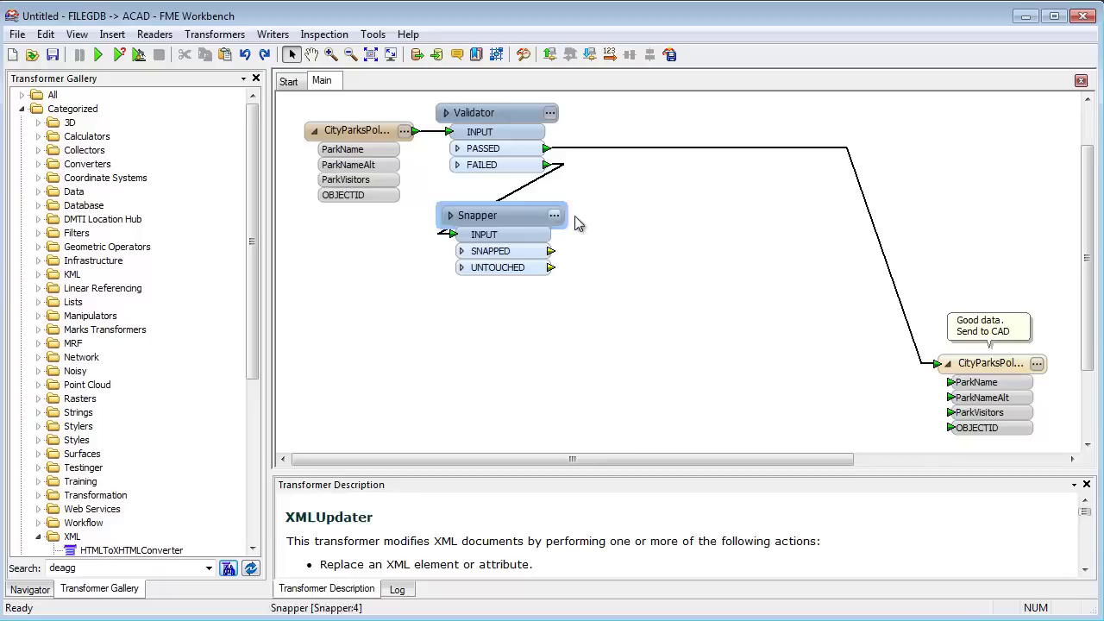
Deselect the Snapper, then chain an Intersector and a SliverRemover after it.
left_click(579, 224)
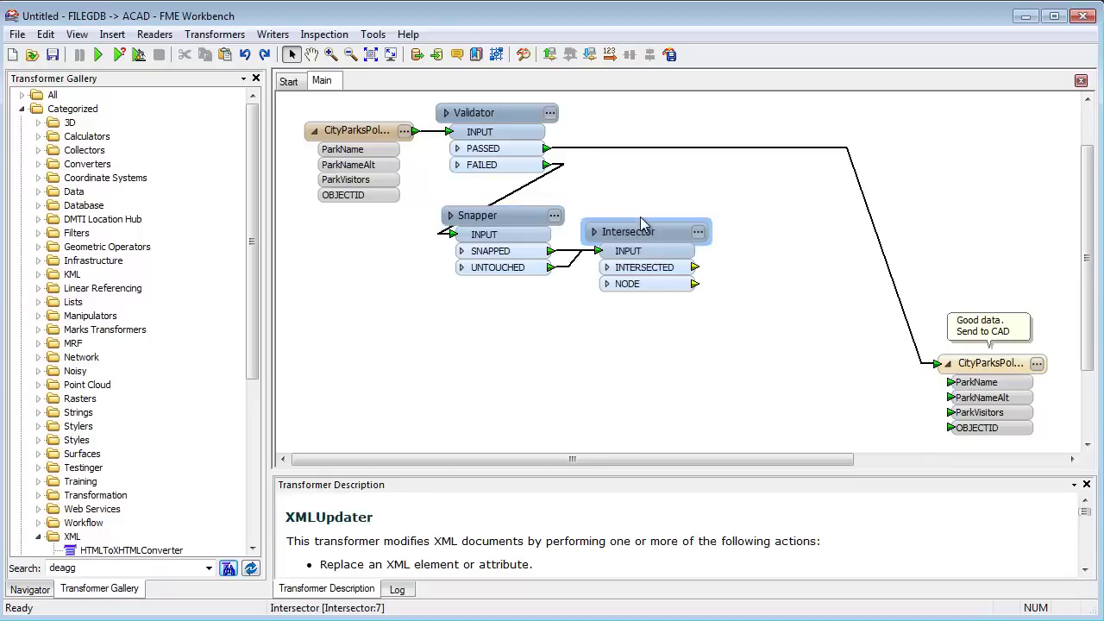
left_click(738, 274)
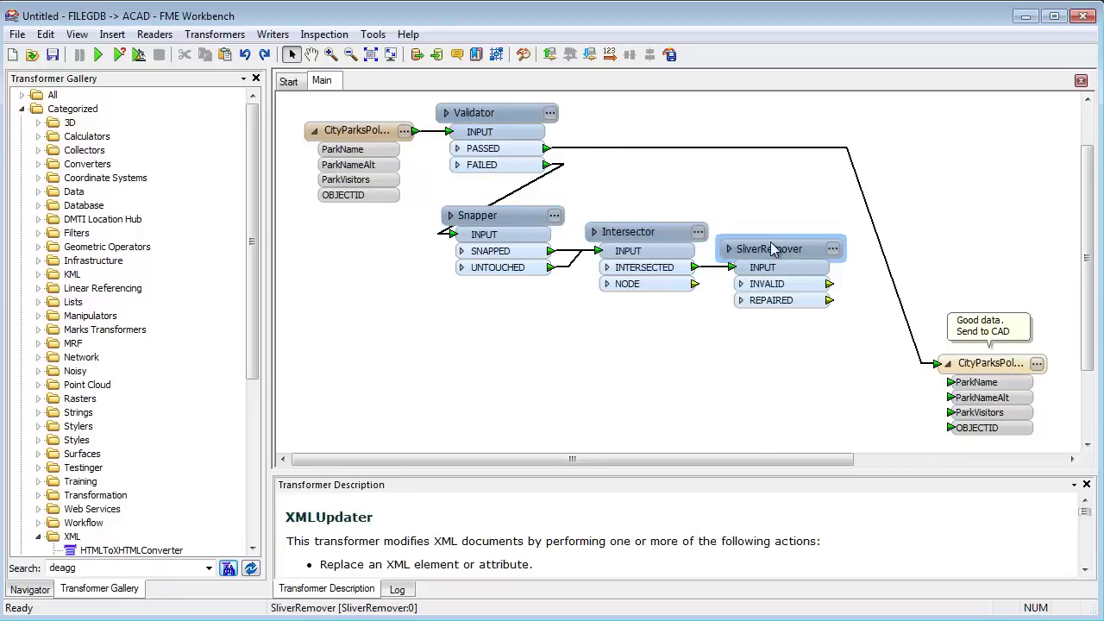
left_click(768, 316)
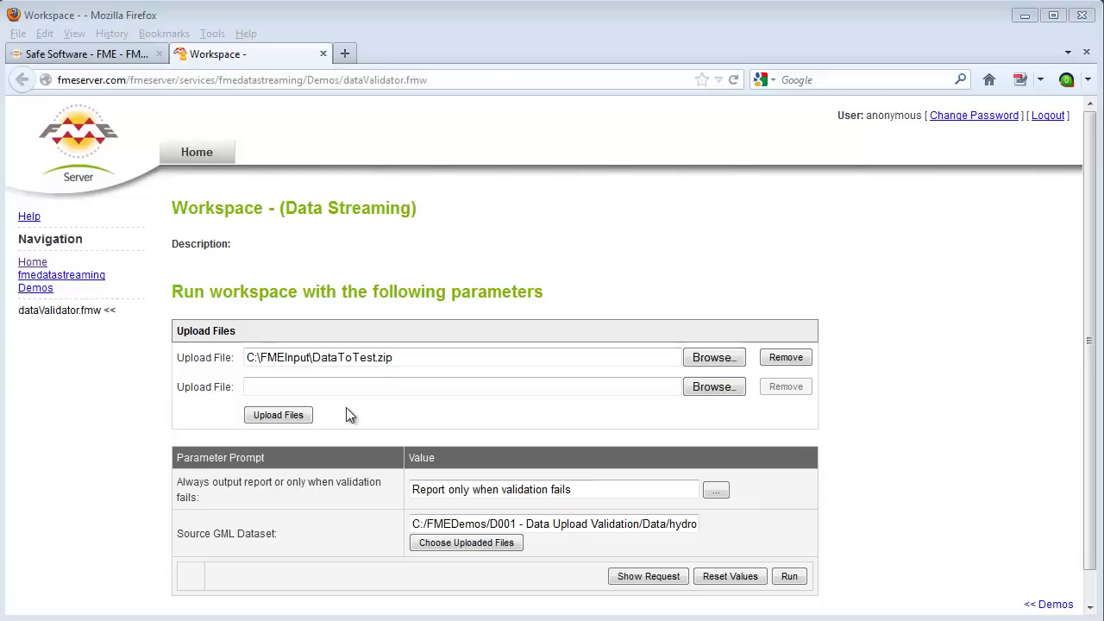
Upload DataToTest.zip to FME Server and tick it as the SourceDataset_GML source.
left_click(278, 415)
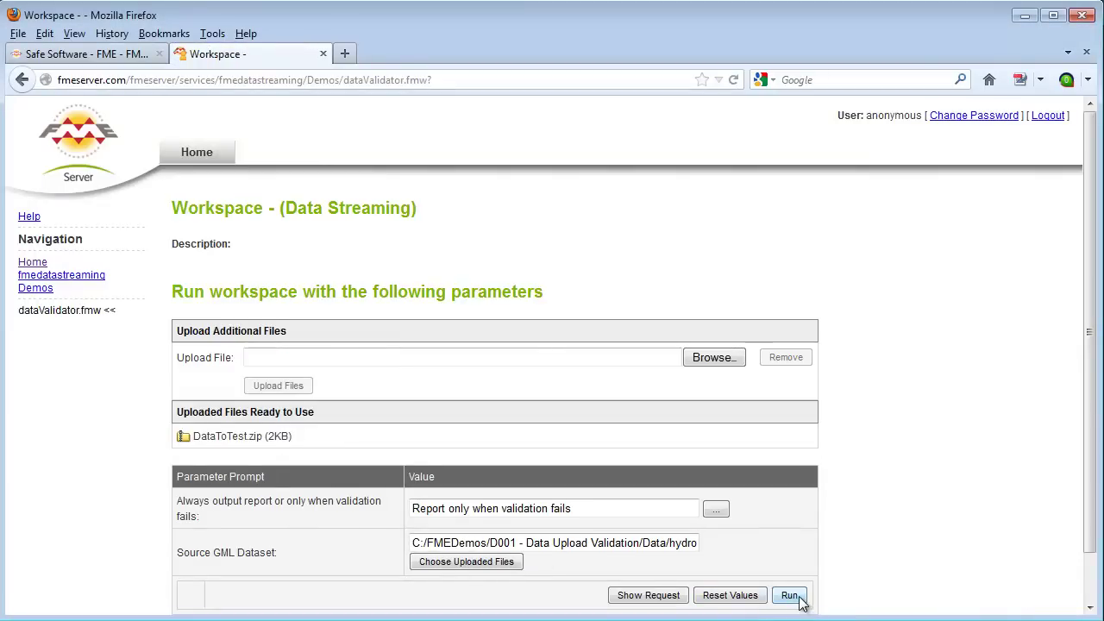
left_click(467, 561)
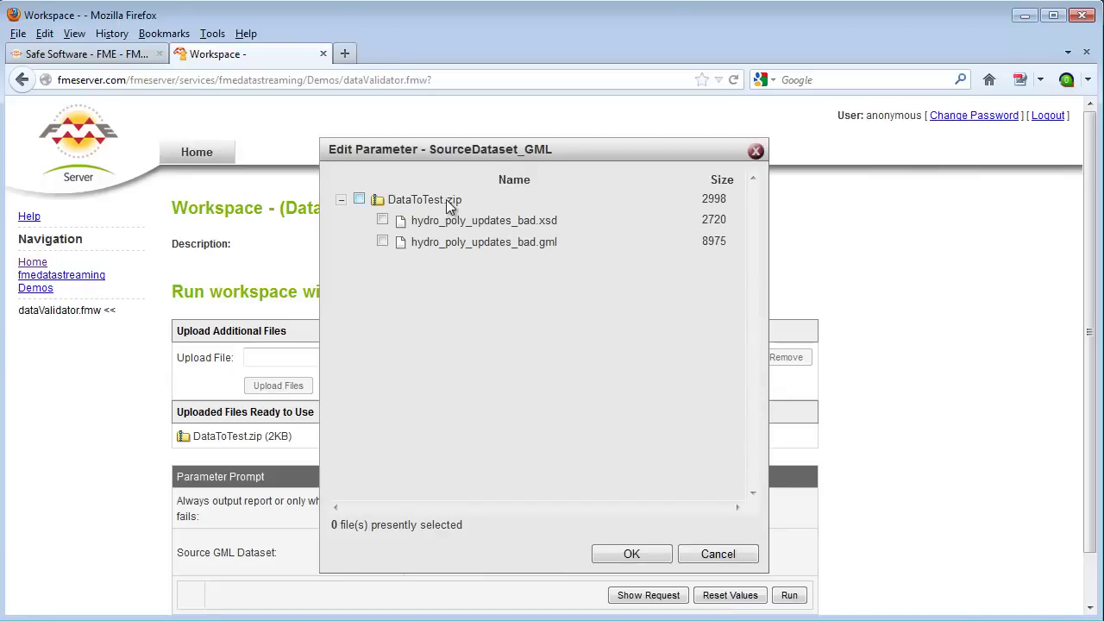
left_click(358, 199)
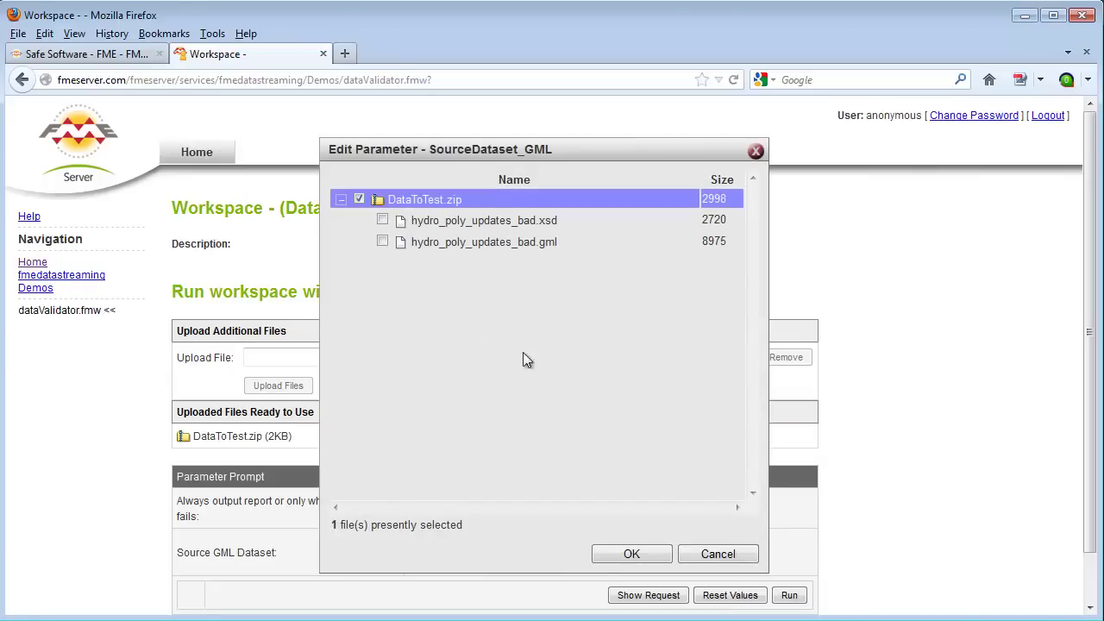